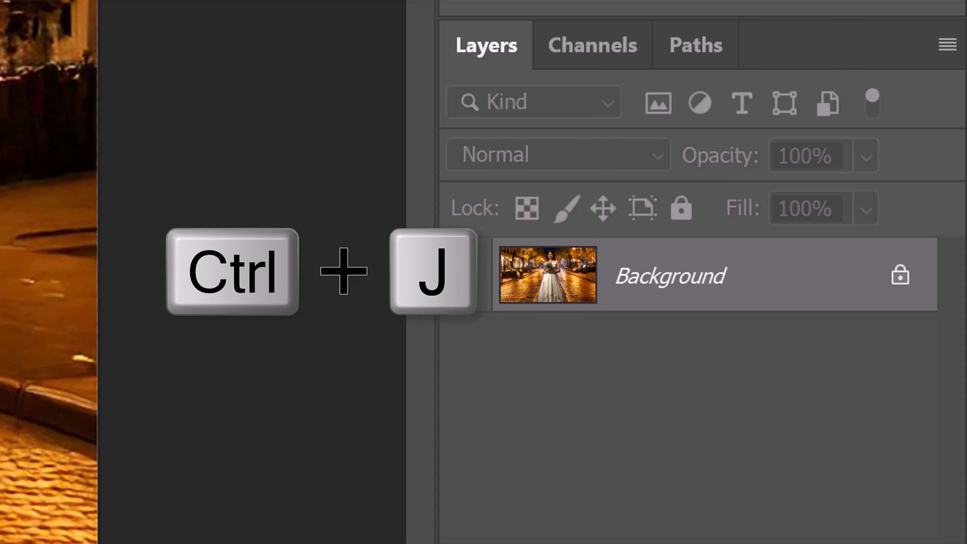
- Duplicate the Background layer twice
{"action": "key", "text": "ctrl+j"}
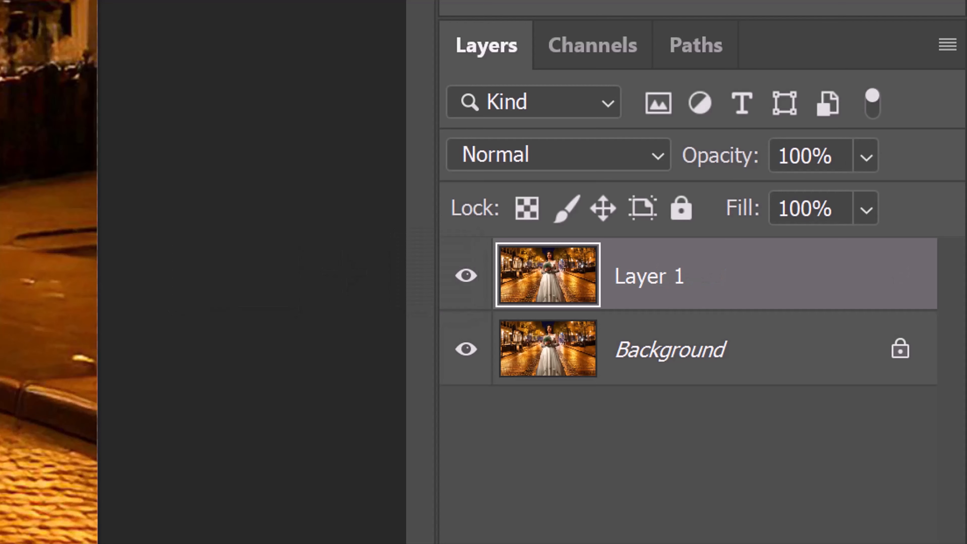
{"action": "key", "text": "ctrl+j"}
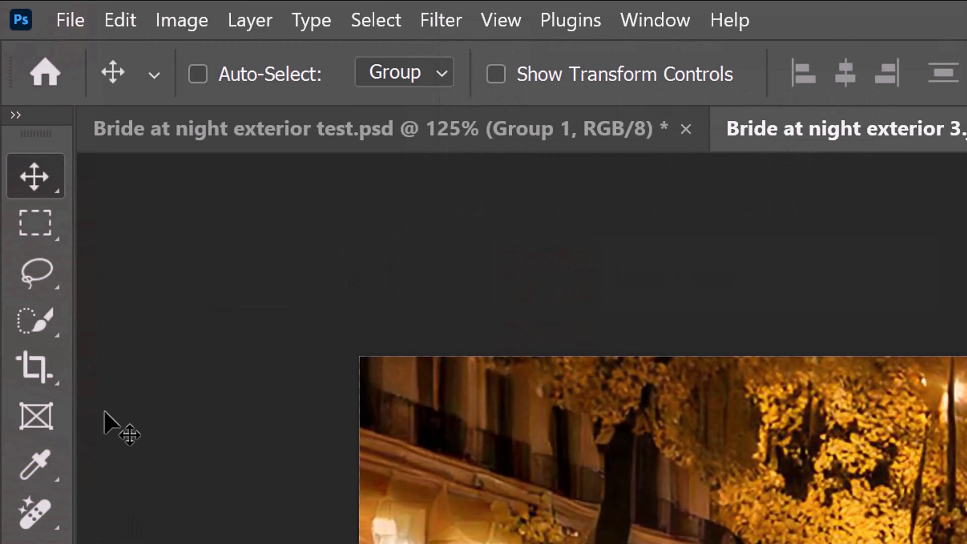
- Select the bride with Select Subject, check the selection in Quick Mask, and turn it into a layer mask on Layer 1 copy
{"action": "left_click", "coordinate": [43, 324]}
{"action": "right_click", "coordinate": [44, 324]}
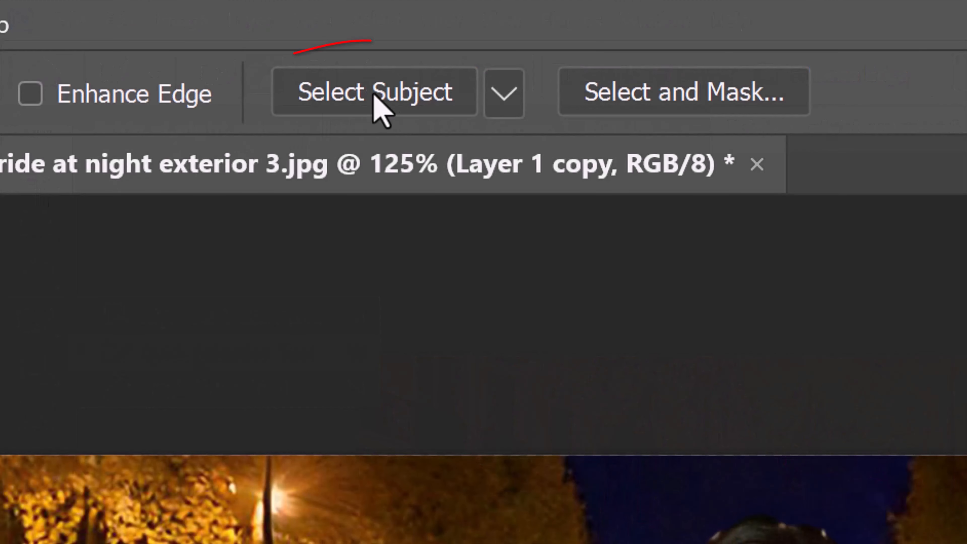
{"action": "left_click", "coordinate": [379, 95]}
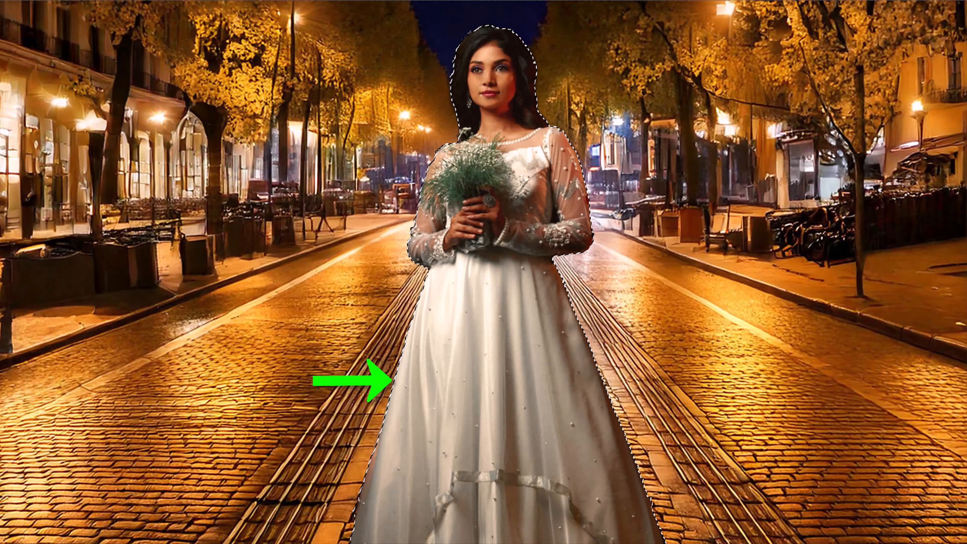
{"action": "key", "text": "q"}
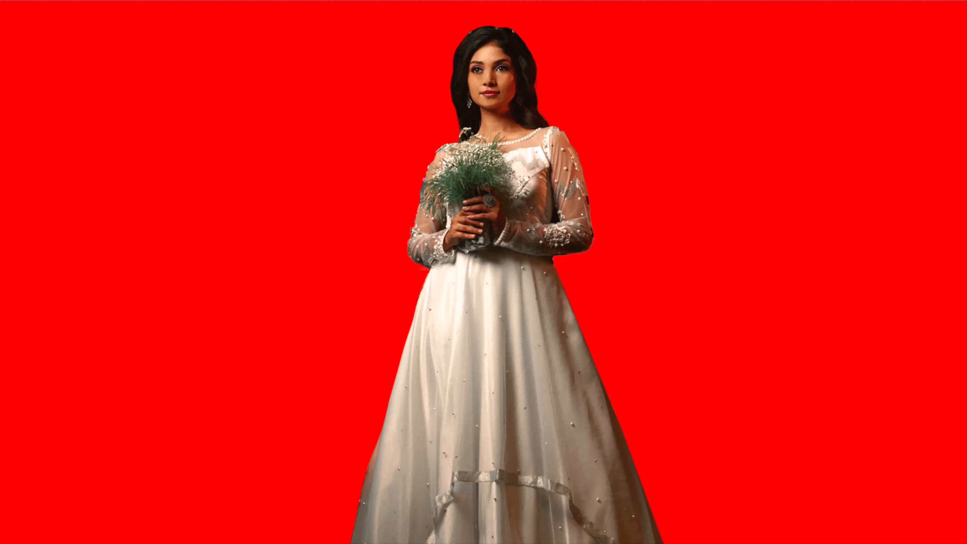
{"action": "key", "text": "q"}
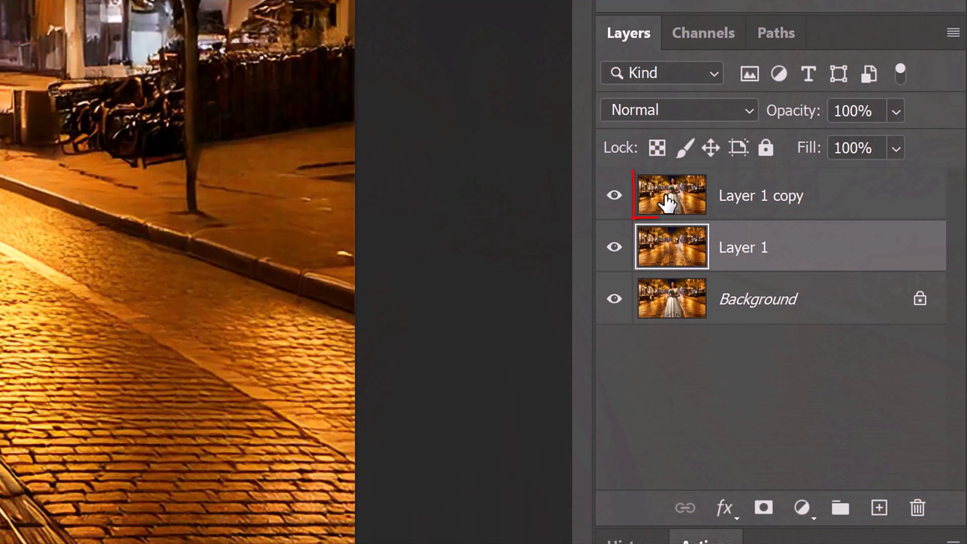
{"action": "left_click", "coordinate": [668, 204]}
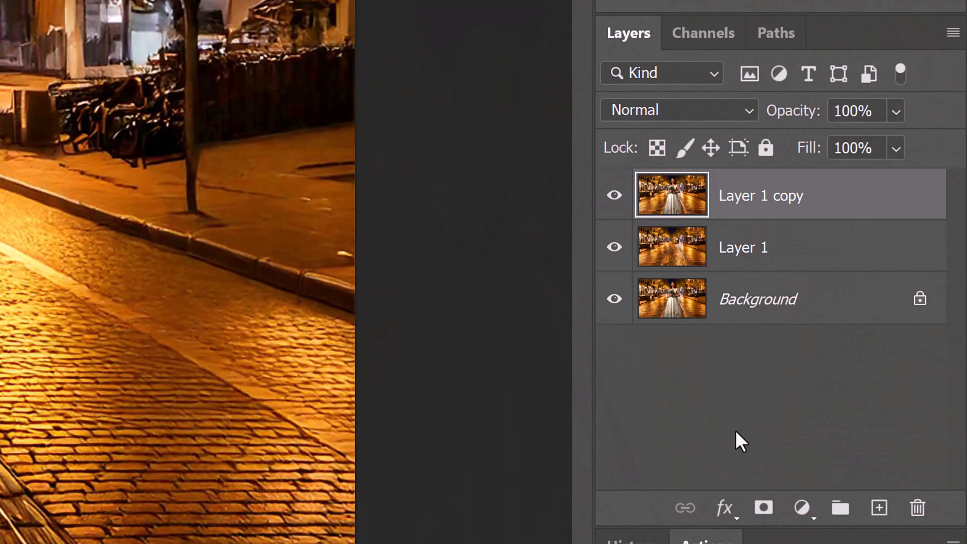
{"action": "left_click", "coordinate": [763, 512]}
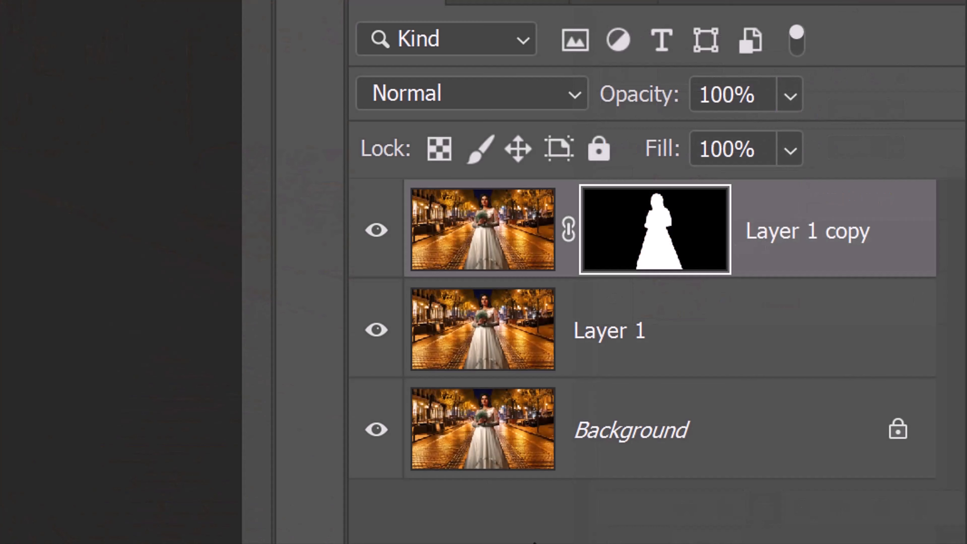
- Hide Layer 1 copy and load its mask as a selection with Layer 1 active
{"action": "left_click", "coordinate": [377, 231]}
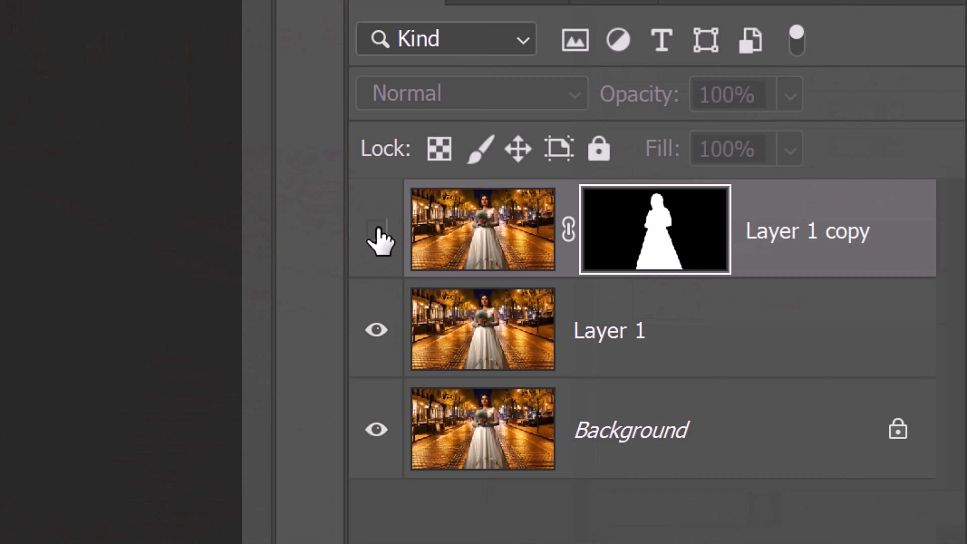
{"action": "left_click", "coordinate": [492, 332]}
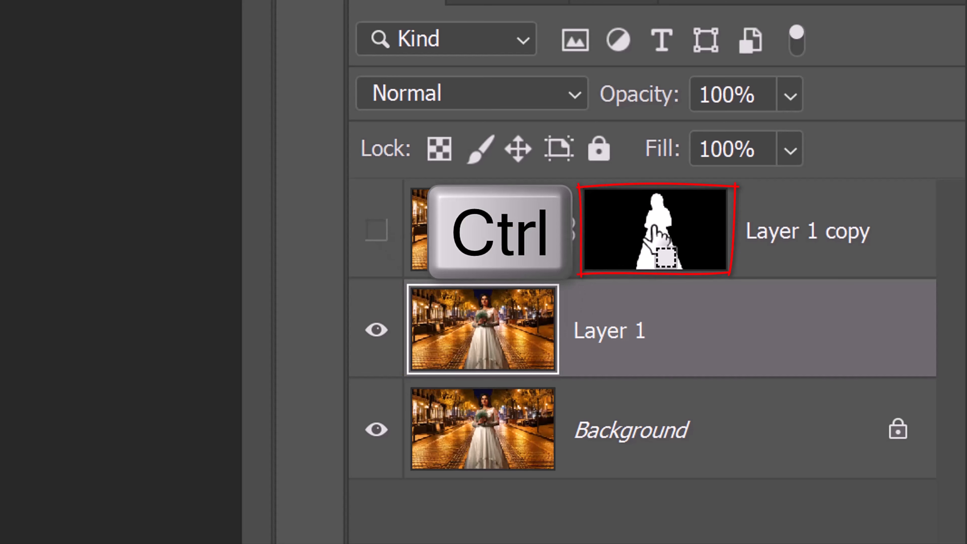
{"action": "left_click", "coordinate": [654, 237], "text": "ctrl"}
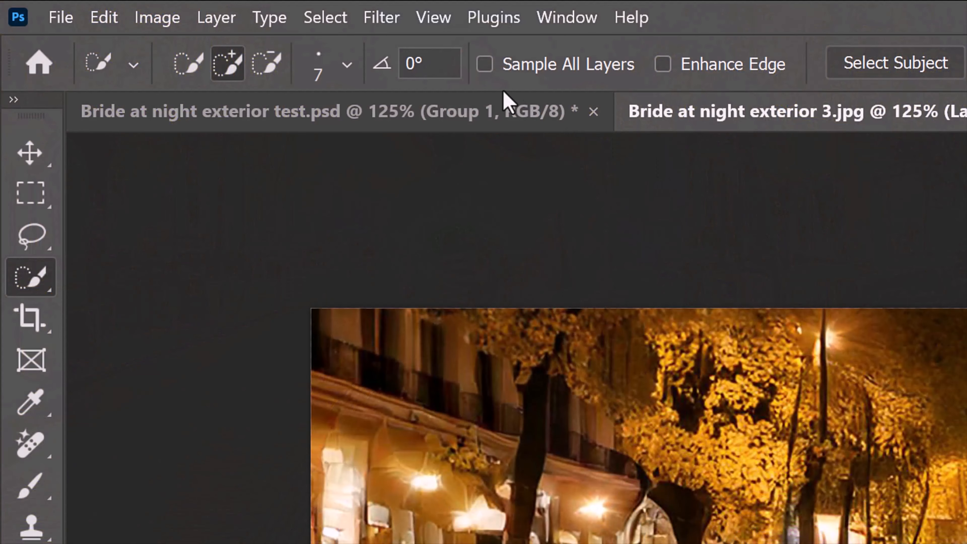
- Expand the selection around the bride by 5 pixels
{"action": "left_click", "coordinate": [325, 18]}
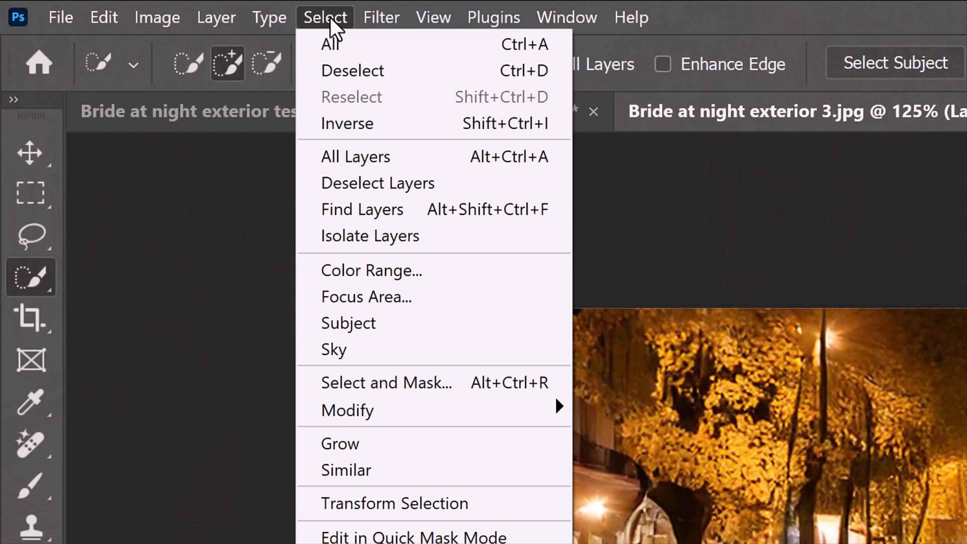
{"action": "mouse_move", "coordinate": [354, 403]}
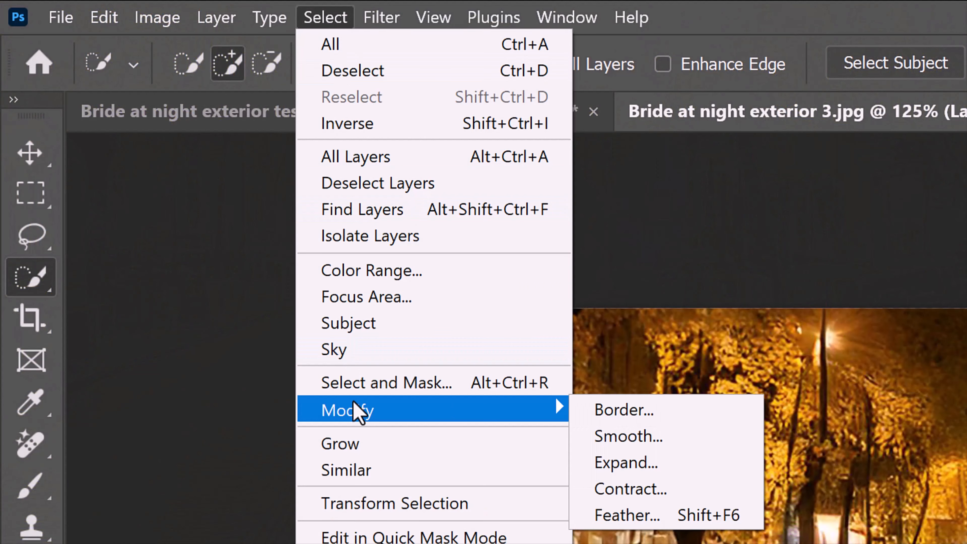
{"action": "left_click", "coordinate": [624, 462]}
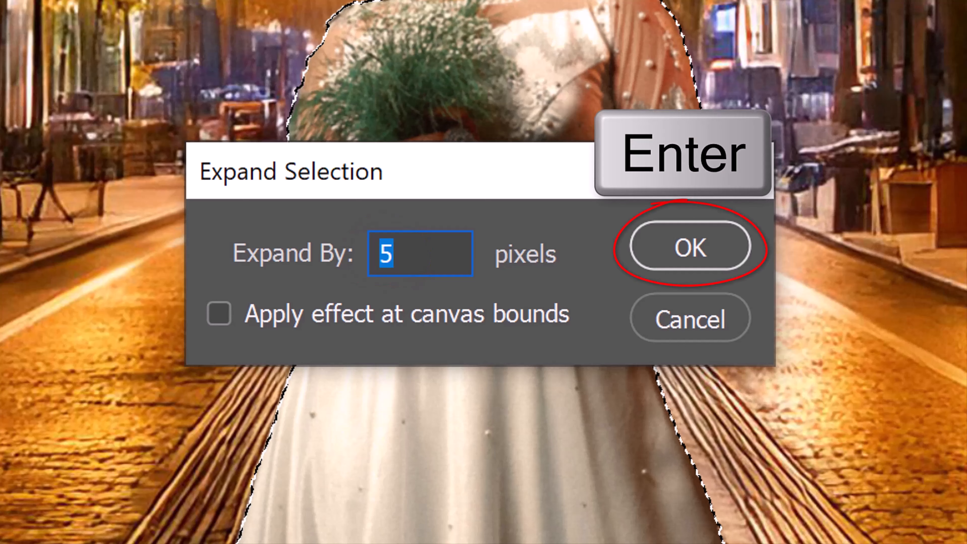
{"action": "key", "text": "Return"}
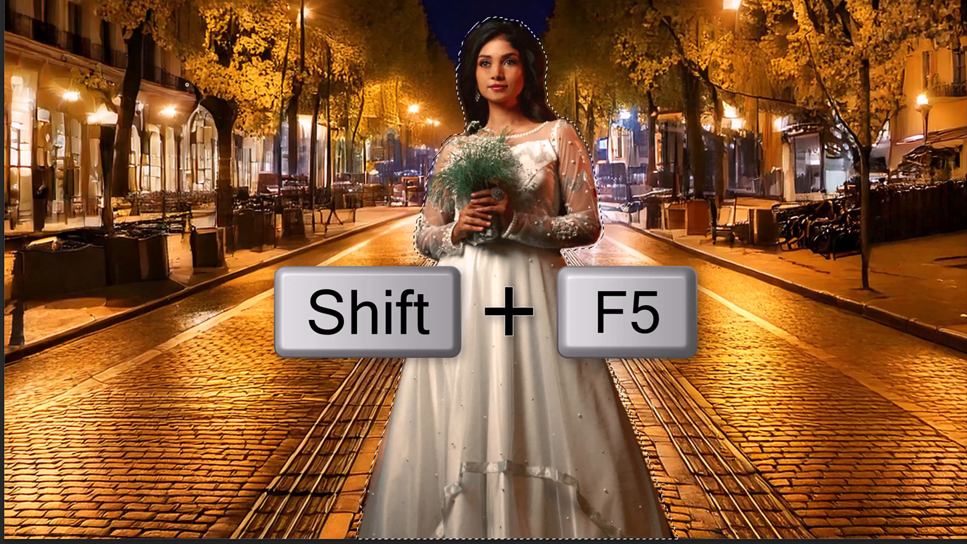
- Remove the bride from Layer 1 with a Content-Aware fill at 100% opacity, and deselect
{"action": "key", "text": "shift+F5"}
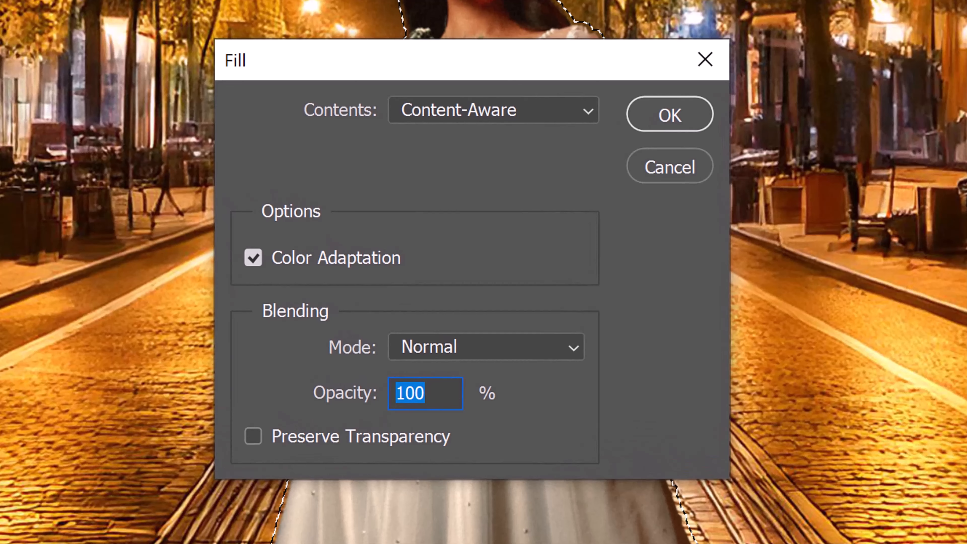
{"action": "left_click", "coordinate": [587, 111]}
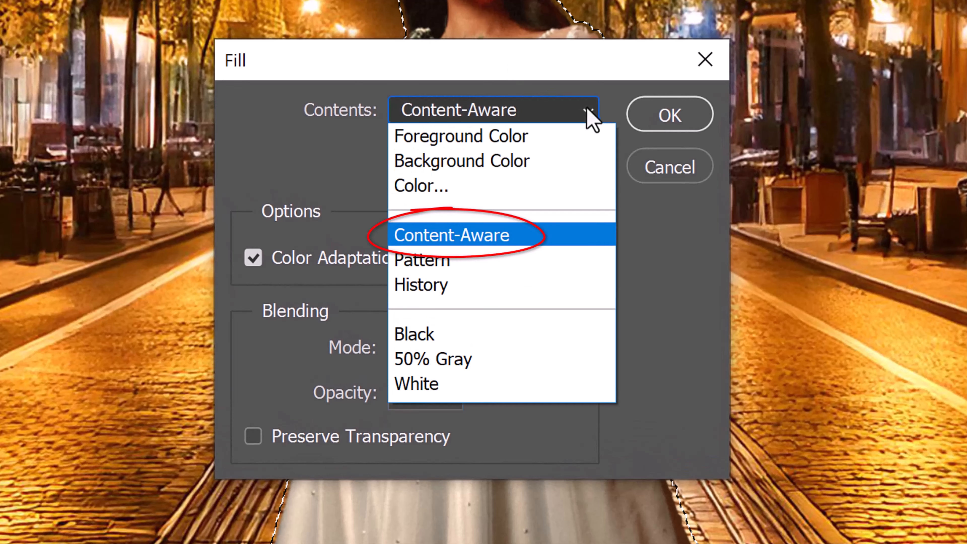
{"action": "left_click", "coordinate": [587, 114]}
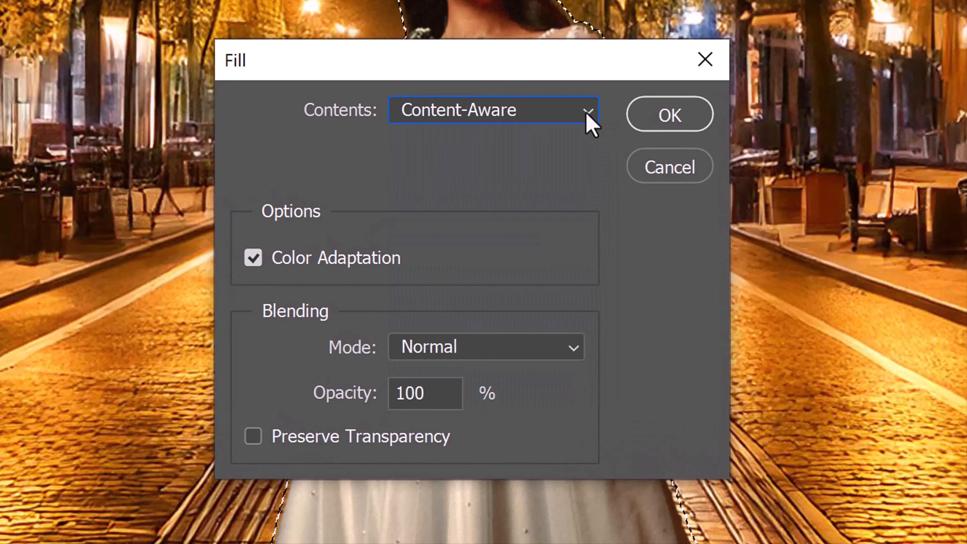
{"action": "left_click", "coordinate": [677, 121]}
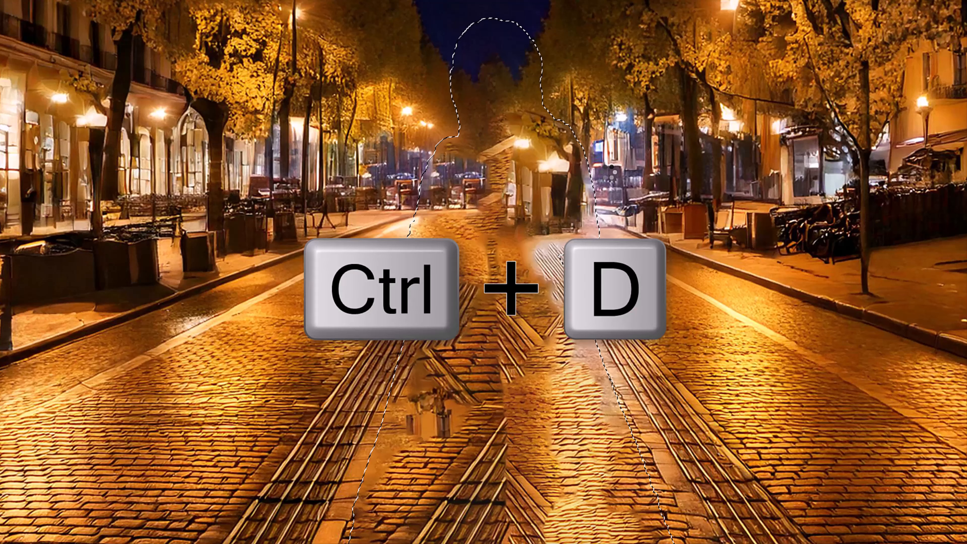
{"action": "key", "text": "ctrl+d"}
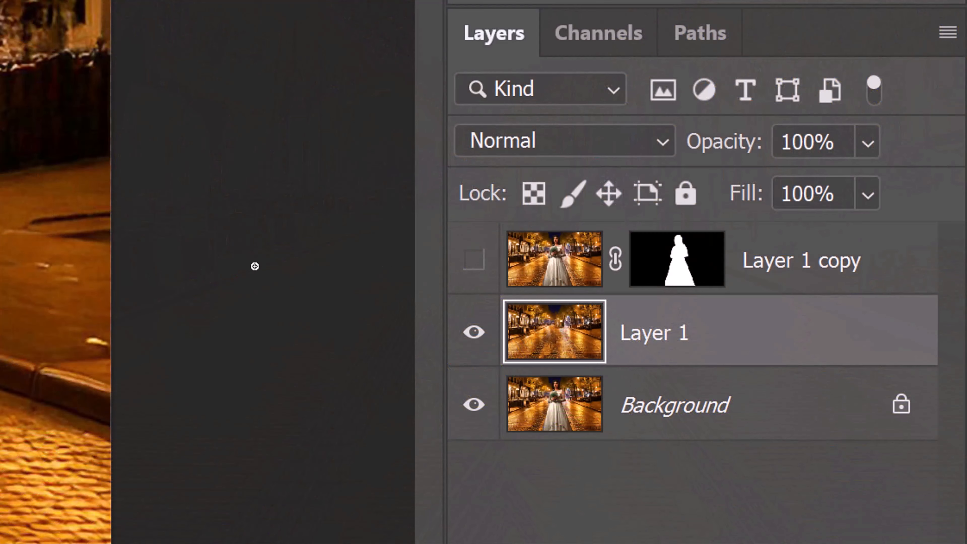
- Show Layer 1 copy again and convert Layer 1 to a smart object
{"action": "left_click", "coordinate": [473, 259]}
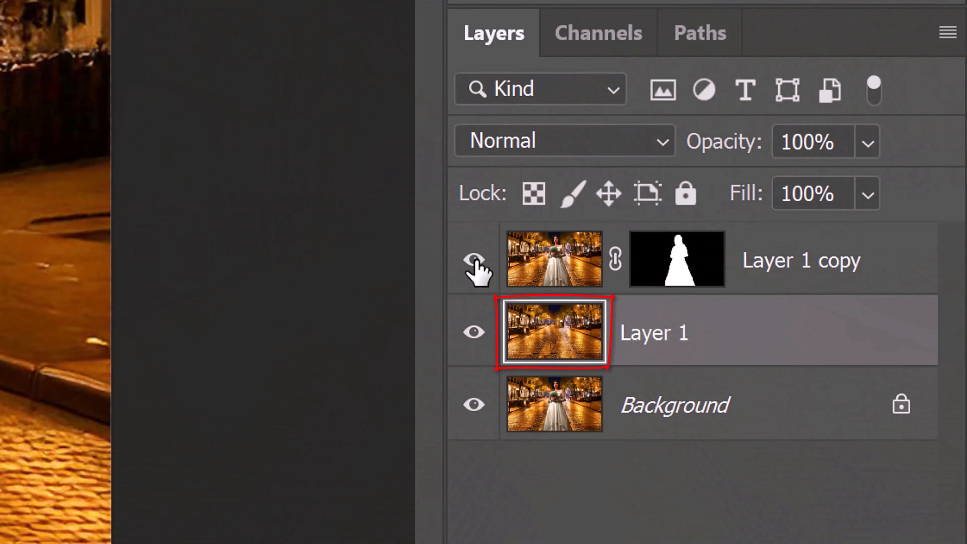
{"action": "left_click", "coordinate": [946, 34]}
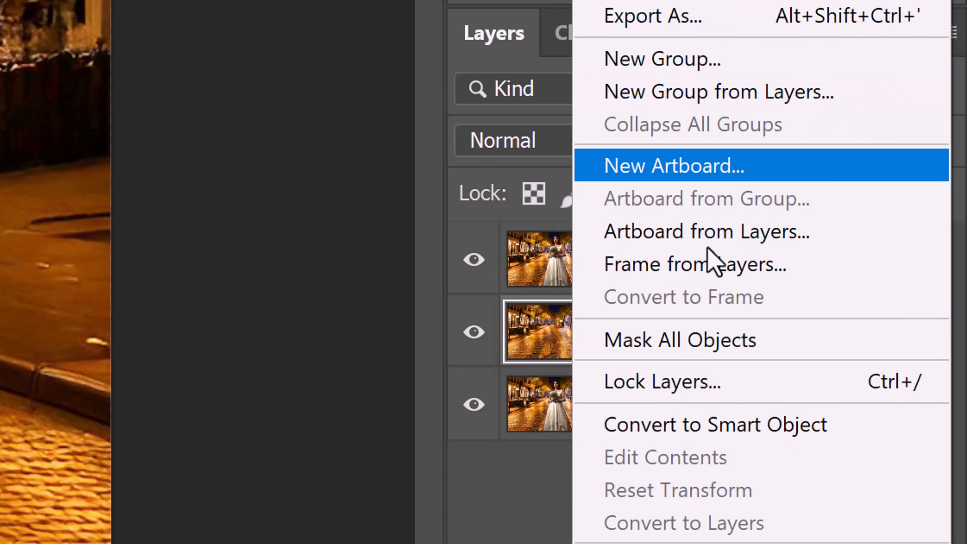
{"action": "left_click", "coordinate": [688, 426]}
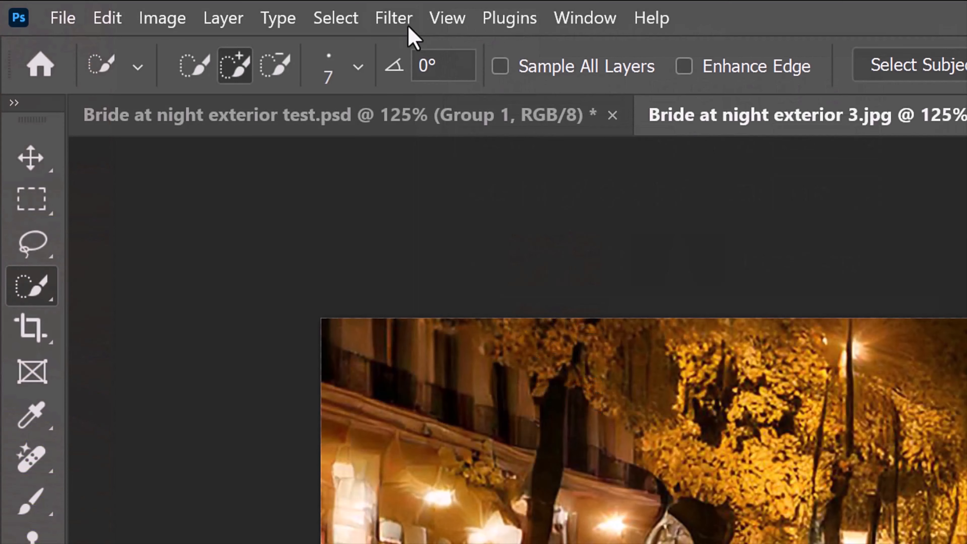
- Start a Tilt-Shift blur on Layer 1, centering the focus zone on the lower dress and ending the upper transition at bouquet height
{"action": "left_click", "coordinate": [398, 23]}
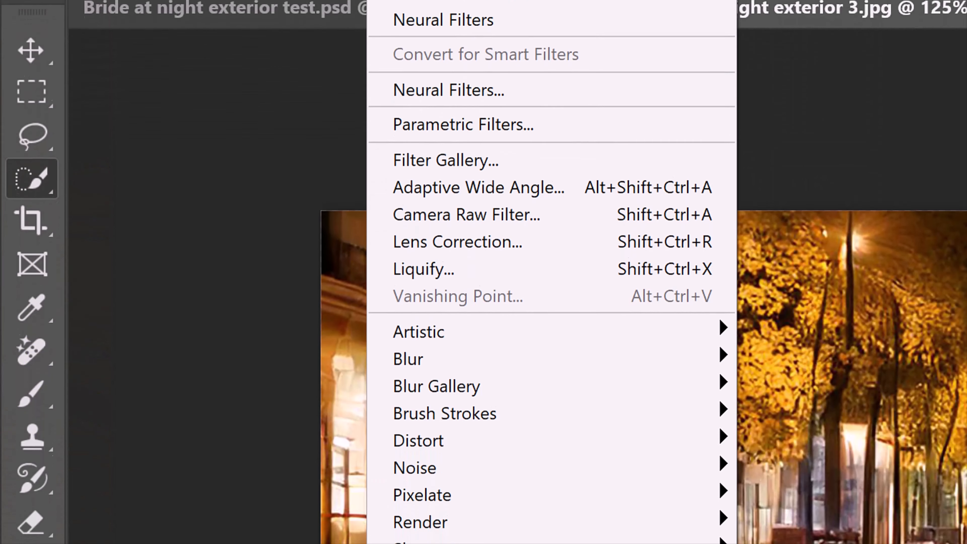
{"action": "mouse_move", "coordinate": [436, 496]}
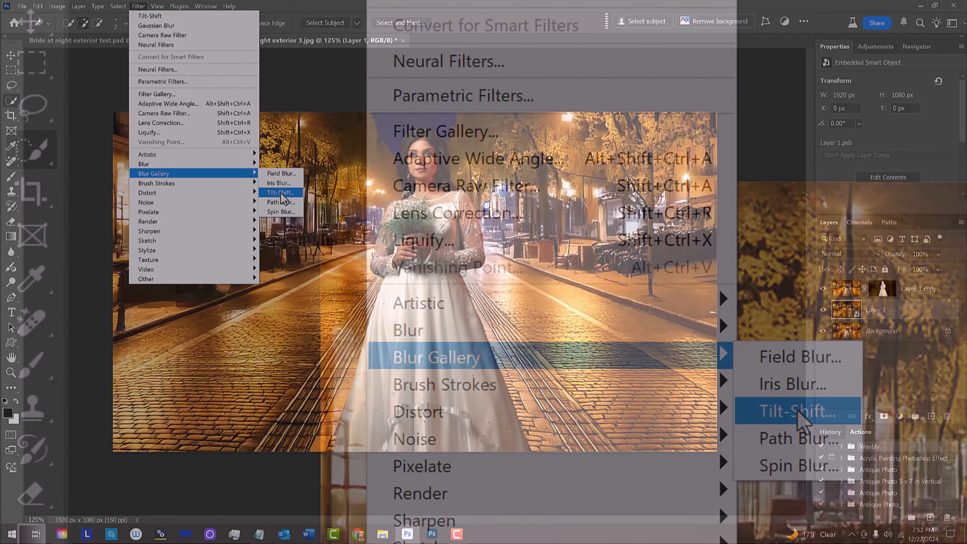
{"action": "left_click", "coordinate": [801, 418]}
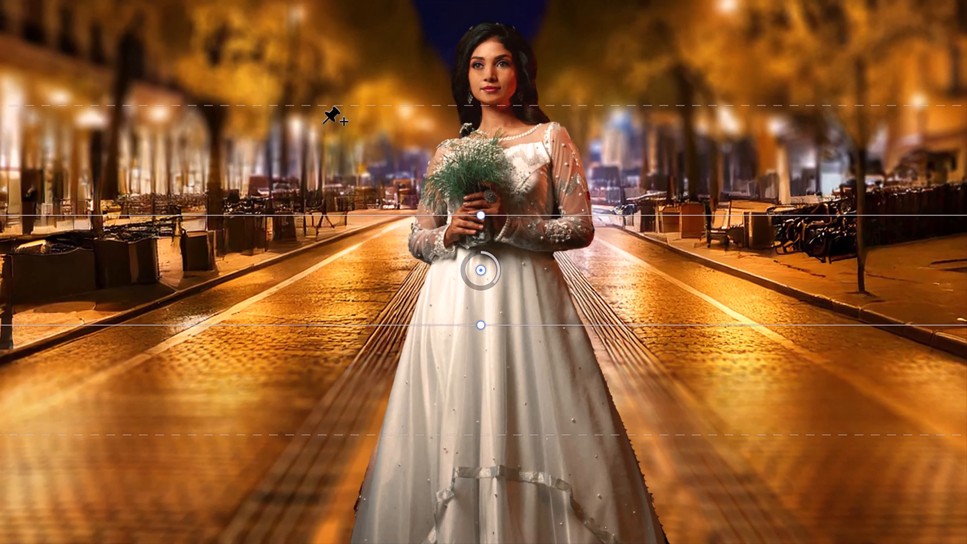
{"action": "key", "text": "ctrl+h"}
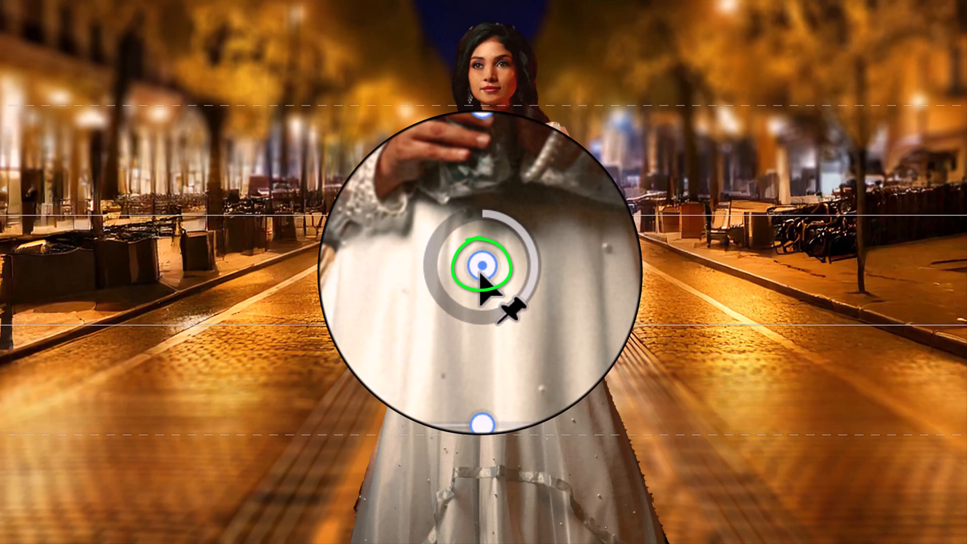
{"action": "left_click_drag", "start_coordinate": [479, 275], "coordinate": [471, 466]}
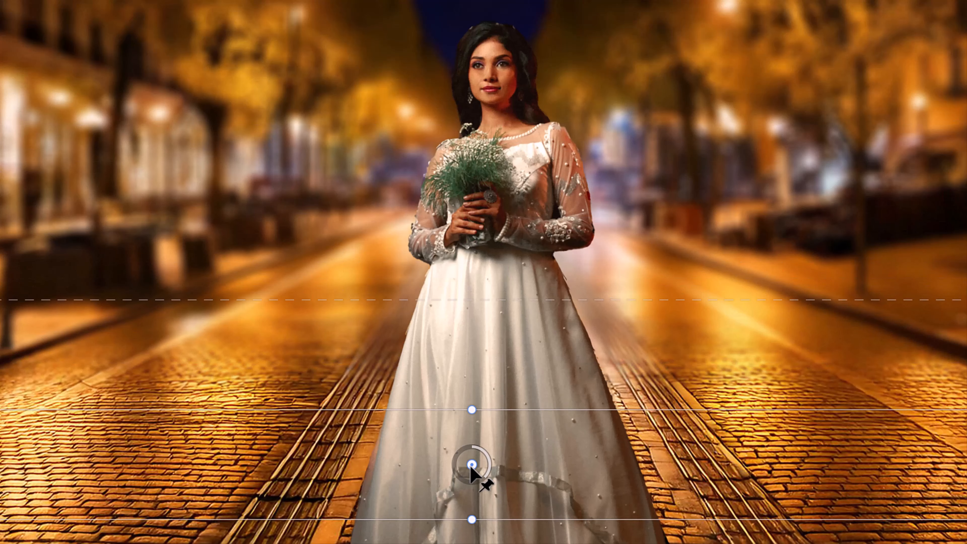
{"action": "left_click_drag", "start_coordinate": [511, 410], "coordinate": [511, 424]}
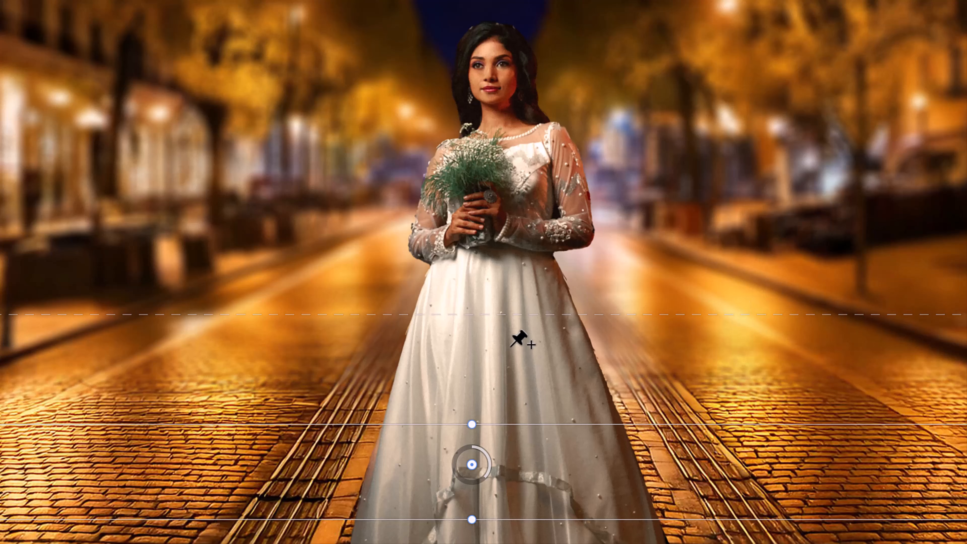
{"action": "left_click_drag", "start_coordinate": [519, 314], "coordinate": [518, 182]}
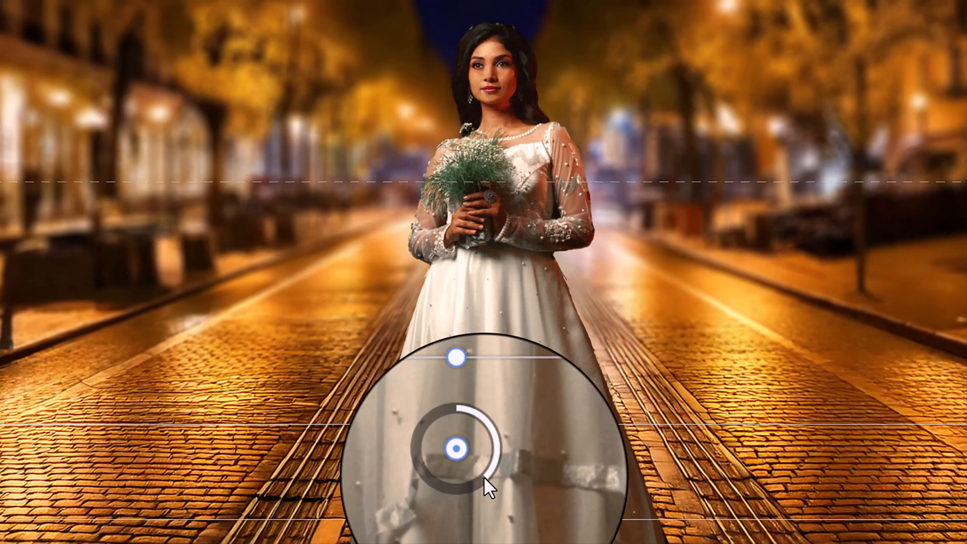
- Set the Tilt-Shift blur amount to 11 px
{"action": "mouse_move", "coordinate": [492, 468]}
{"action": "mouse_move", "coordinate": [492, 468]}
{"action": "left_mouse_down"}
{"action": "mouse_move", "coordinate": [482, 448]}
{"action": "mouse_move", "coordinate": [493, 486]}
{"action": "mouse_move", "coordinate": [453, 479]}
{"action": "mouse_move", "coordinate": [466, 488]}
{"action": "mouse_move", "coordinate": [477, 479]}
{"action": "left_mouse_up"}
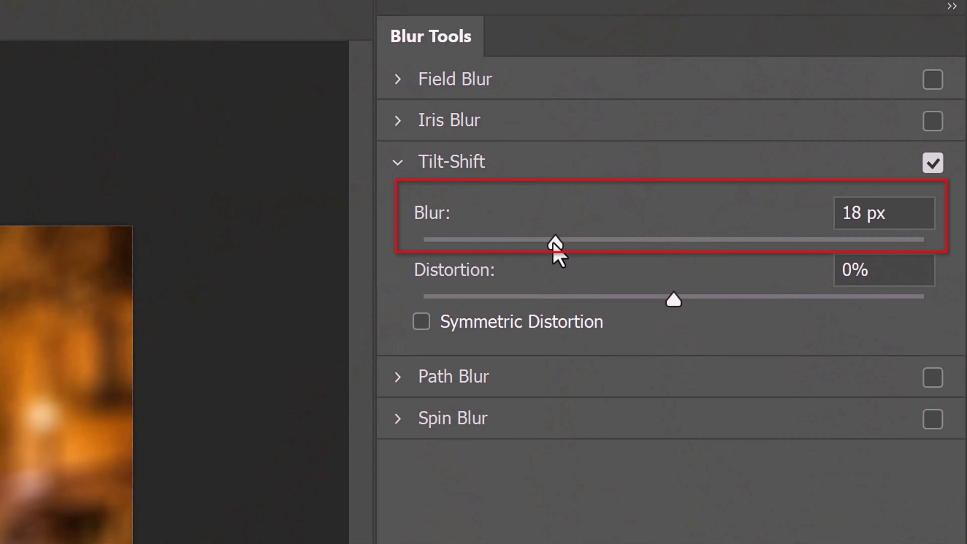
{"action": "left_click_drag", "start_coordinate": [552, 245], "coordinate": [494, 254]}
{"action": "left_click_drag", "start_coordinate": [494, 254], "coordinate": [601, 246]}
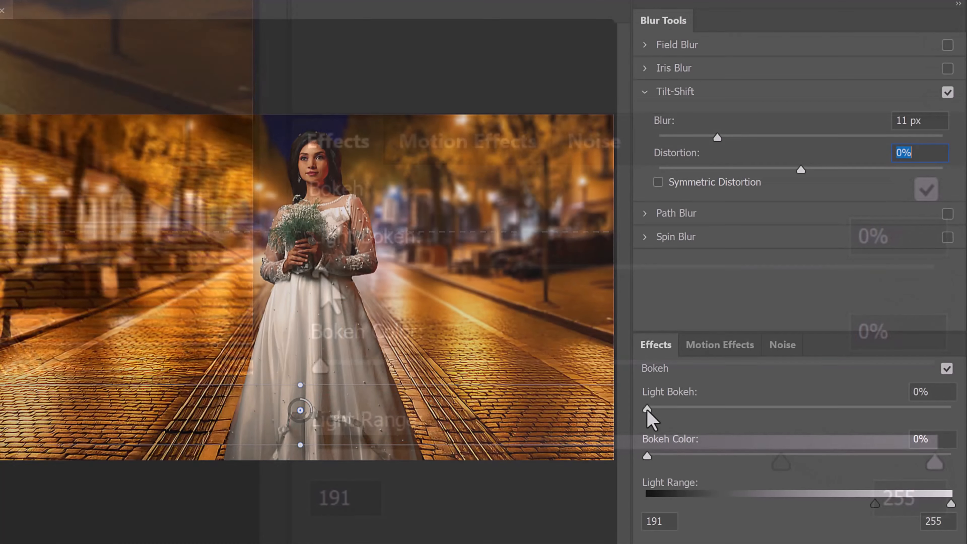
- Set the blur's Light Bokeh to 35% and its Bokeh Color to 78%
{"action": "left_click_drag", "start_coordinate": [320, 273], "coordinate": [388, 274]}
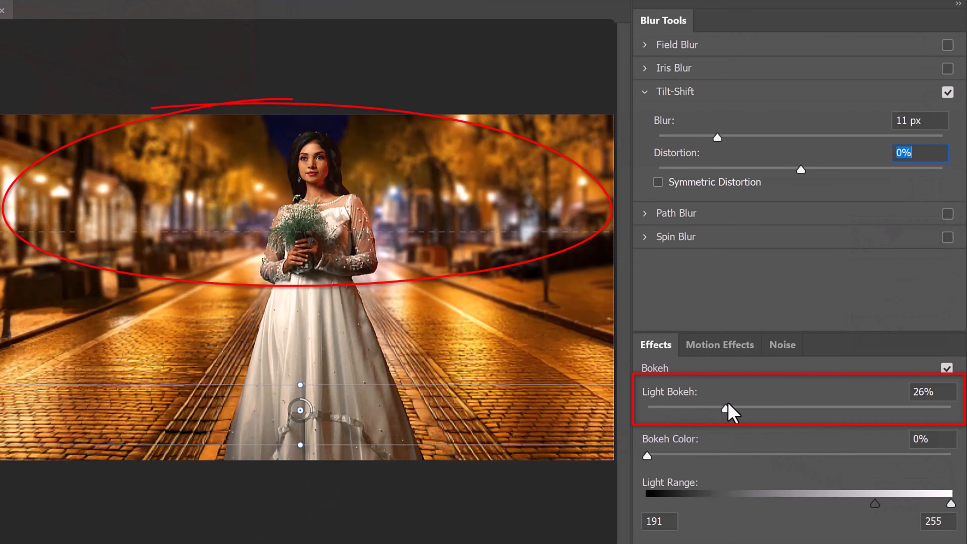
{"action": "left_click_drag", "start_coordinate": [728, 405], "coordinate": [754, 409]}
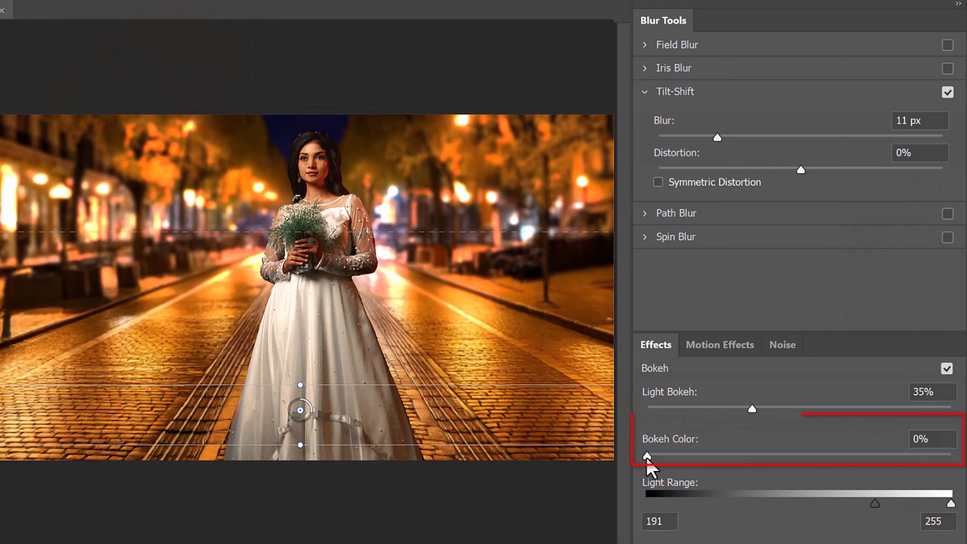
{"action": "left_click_drag", "start_coordinate": [647, 455], "coordinate": [885, 455]}
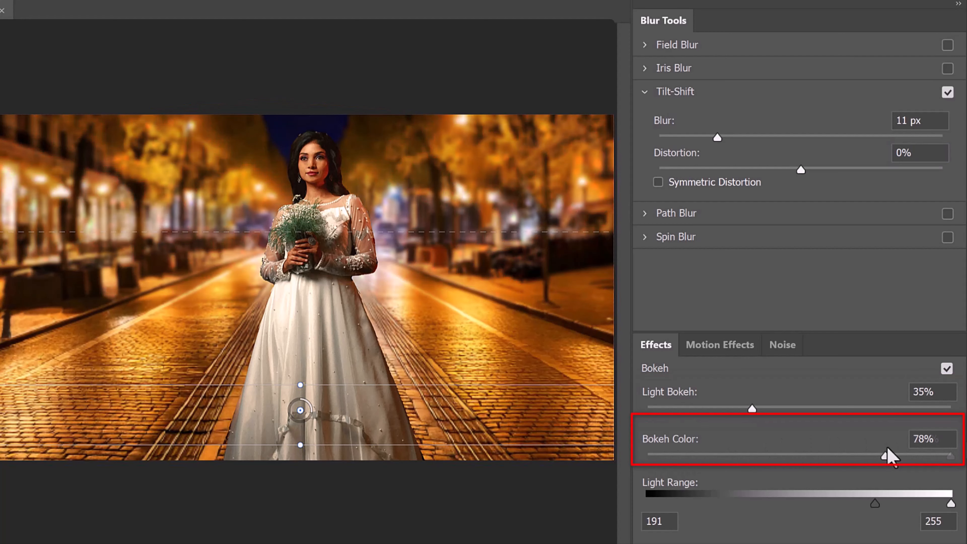
- Narrow the bokeh Light Range to 197–236 and apply the blur to Layer 1
{"action": "left_click_drag", "start_coordinate": [874, 503], "coordinate": [881, 504]}
{"action": "left_click_drag", "start_coordinate": [951, 504], "coordinate": [924, 499]}
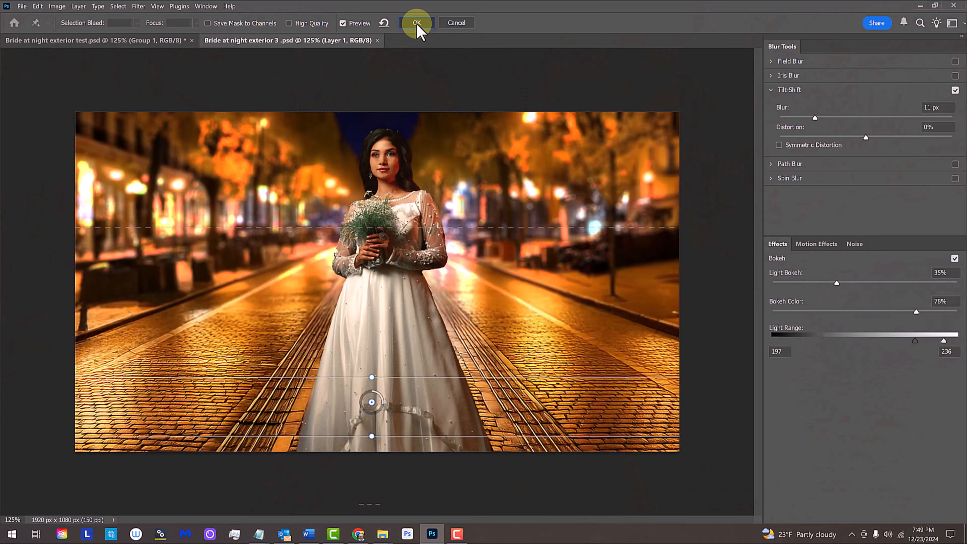
{"action": "left_click", "coordinate": [417, 23]}
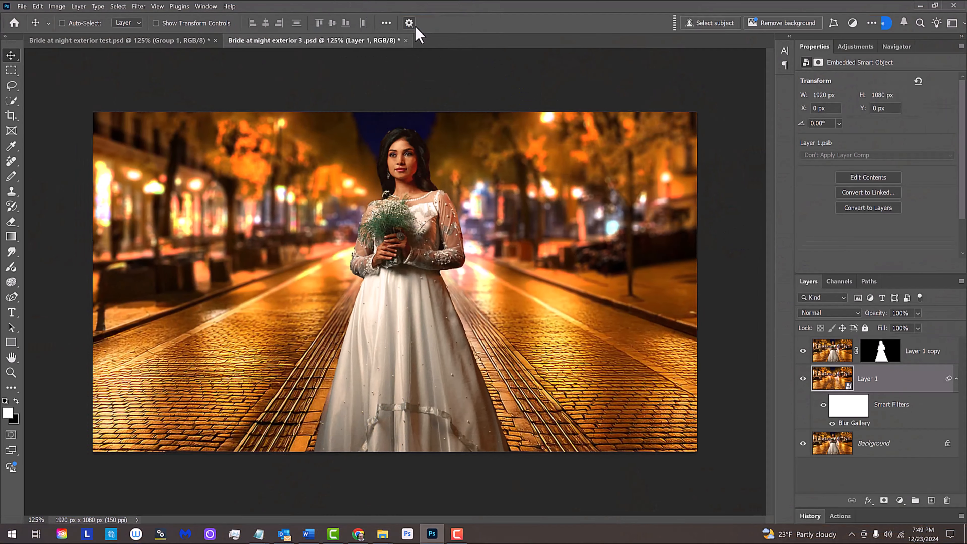